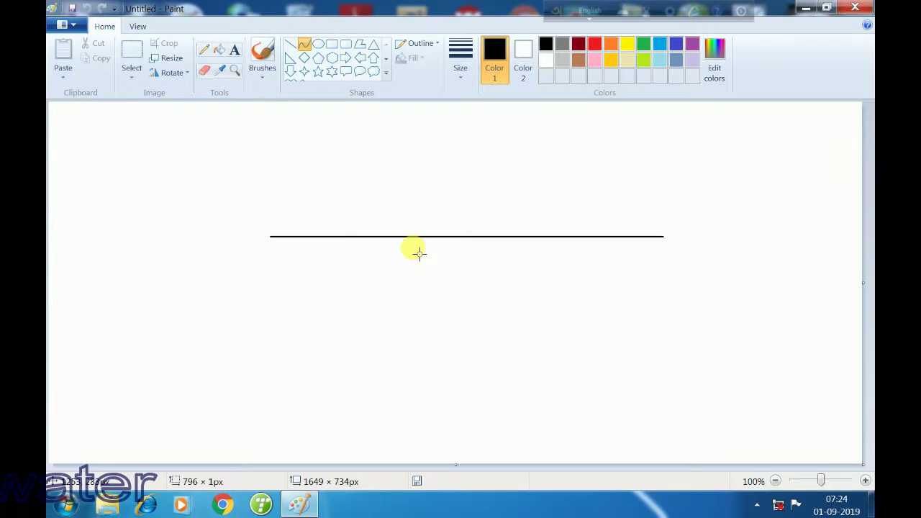
# - Bend the horizontal line into an upward arch for the fish's back and paste a copy of it with transparent selection enabled
pyautogui.moveTo(367, 235)
pyautogui.mouseDown()
pyautogui.moveTo(382, 183)
pyautogui.moveTo(391, 184)
pyautogui.mouseUp()
pyautogui.click(650, 337)
pyautogui.click(131, 57)
pyautogui.moveTo(218, 132); pyautogui.dragTo(577, 282)
pyautogui.moveTo(693, 315); pyautogui.dragTo(705, 308)
pyautogui.hotkey('ctrl', 'c')
pyautogui.hotkey('ctrl', 'v')
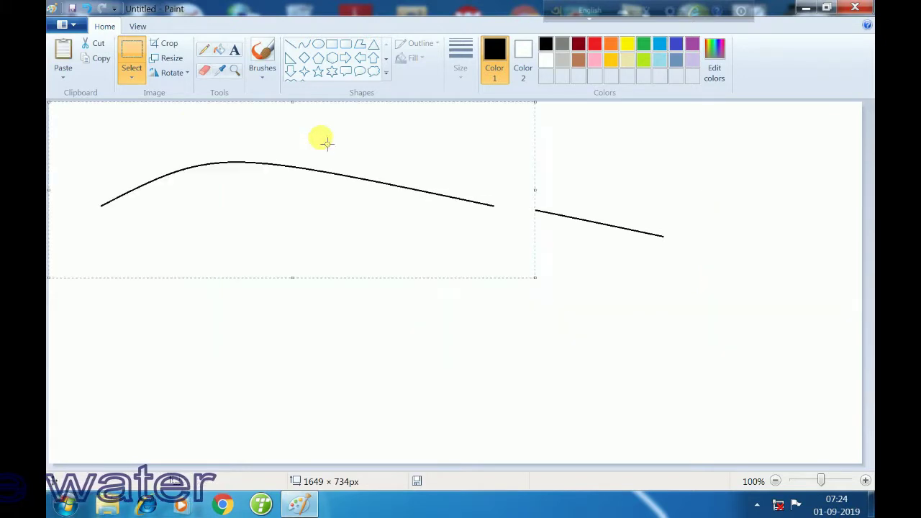
pyautogui.click(132, 76)
pyautogui.click(144, 204)
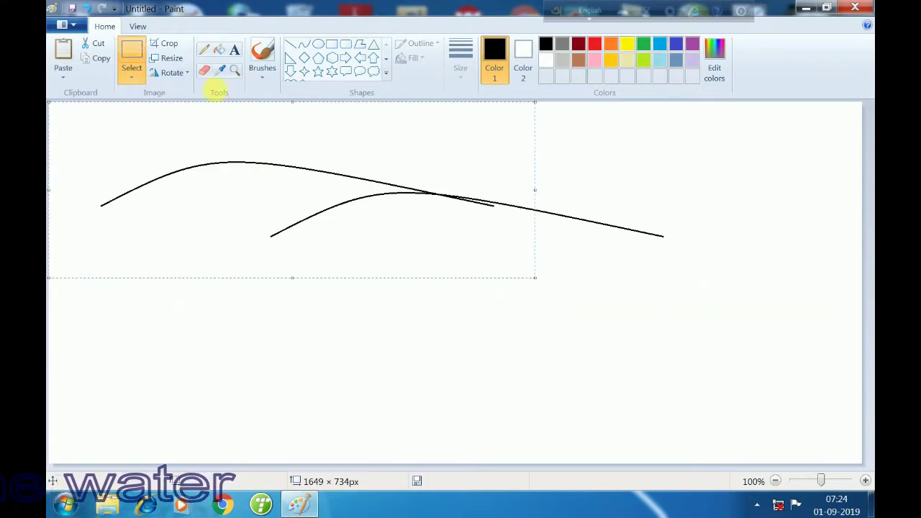
# - Flip the pasted curve vertically and place it below the original, aligned with it, as the fish's belly
pyautogui.click(172, 73)
pyautogui.click(181, 136)
pyautogui.moveTo(254, 195); pyautogui.dragTo(432, 302)
pyautogui.click(771, 378)
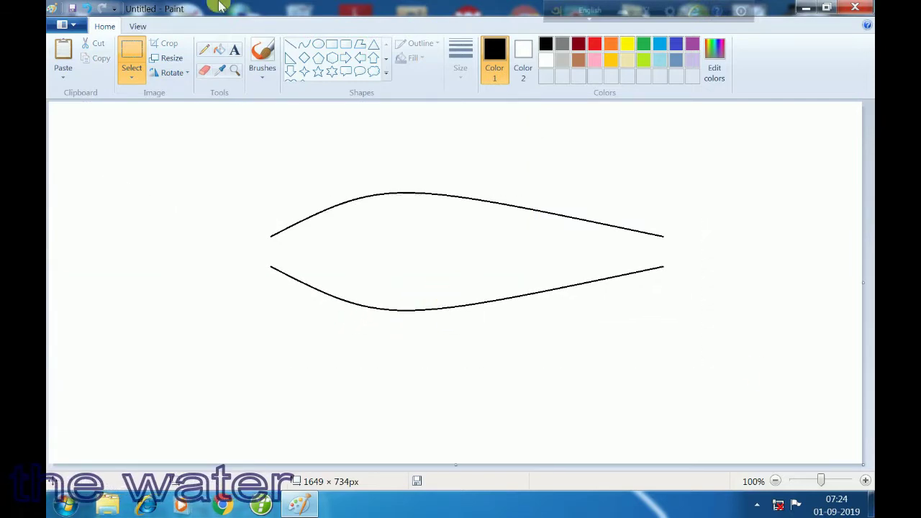
# - Draw the fish's open lips with the Pencil, connecting the front ends of the back and belly curves
pyautogui.click(206, 52)
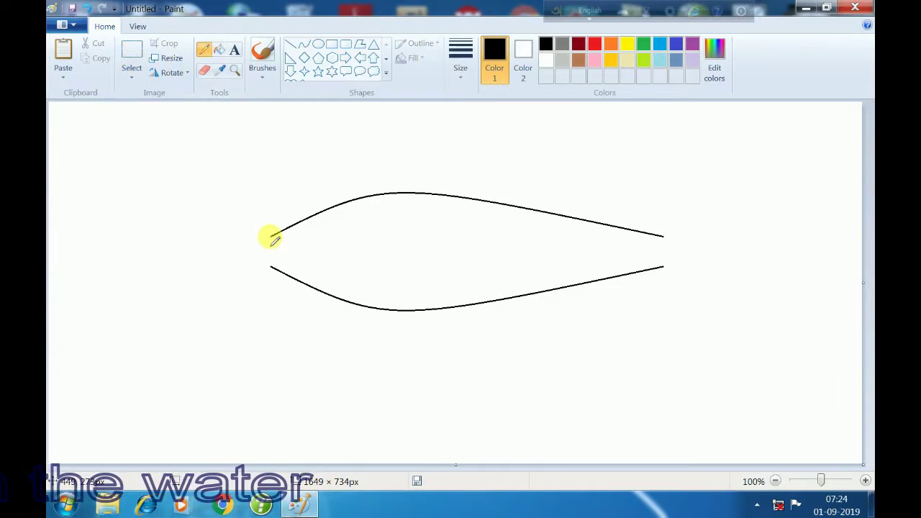
pyautogui.moveTo(264, 262); pyautogui.dragTo(279, 267)
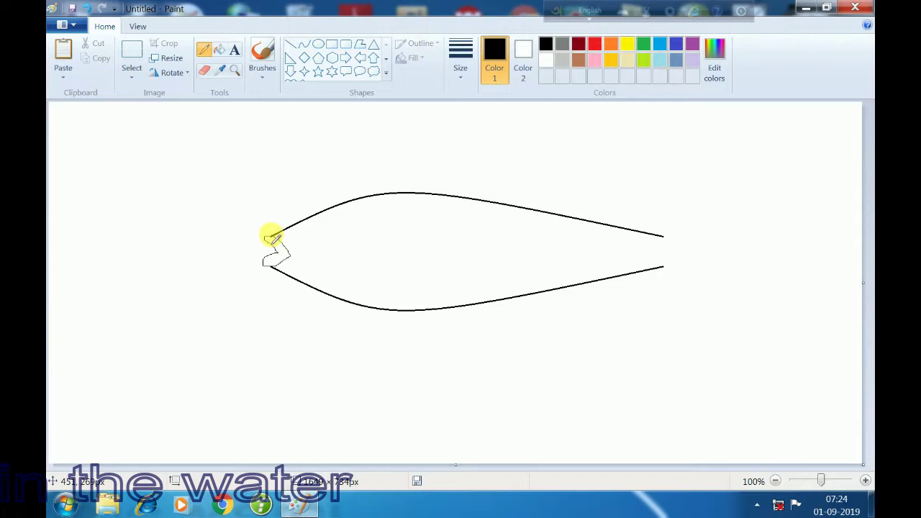
pyautogui.click(304, 45)
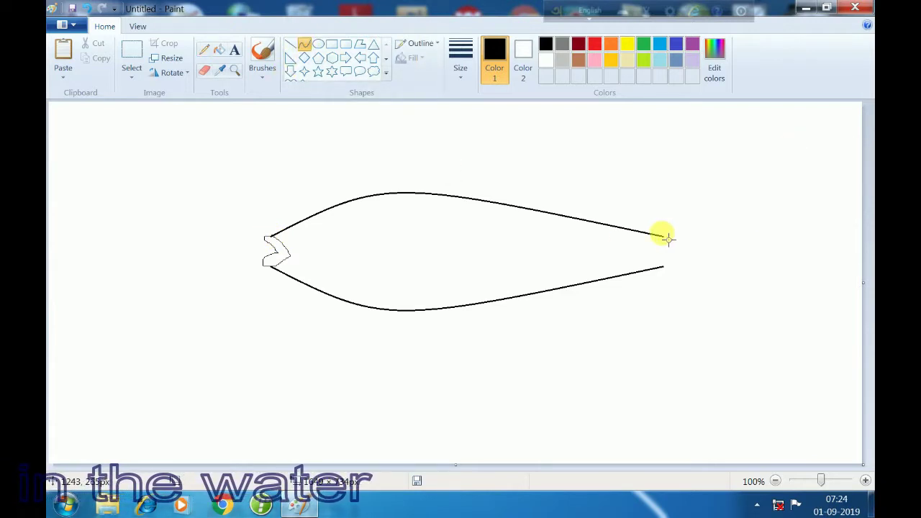
pyautogui.moveTo(667, 242); pyautogui.dragTo(763, 184)
pyautogui.moveTo(713, 215); pyautogui.dragTo(744, 218)
pyautogui.click(753, 214)
pyautogui.hotkey('ctrl', 'z')
# - Draw the upper tail edge with the Curve tool, sweeping up and outward from the rear end of the back
pyautogui.moveTo(663, 236); pyautogui.dragTo(786, 172)
pyautogui.moveTo(741, 209)
pyautogui.mouseDown()
pyautogui.moveTo(746, 199)
pyautogui.moveTo(763, 209)
pyautogui.moveTo(759, 220)
pyautogui.moveTo(716, 154)
pyautogui.mouseUp()
pyautogui.click(818, 179)
# - Duplicate the upper tail curve, flip the copy vertically and attach it to the rear end of the belly curve
pyautogui.click(132, 57)
pyautogui.moveTo(611, 110); pyautogui.dragTo(803, 201)
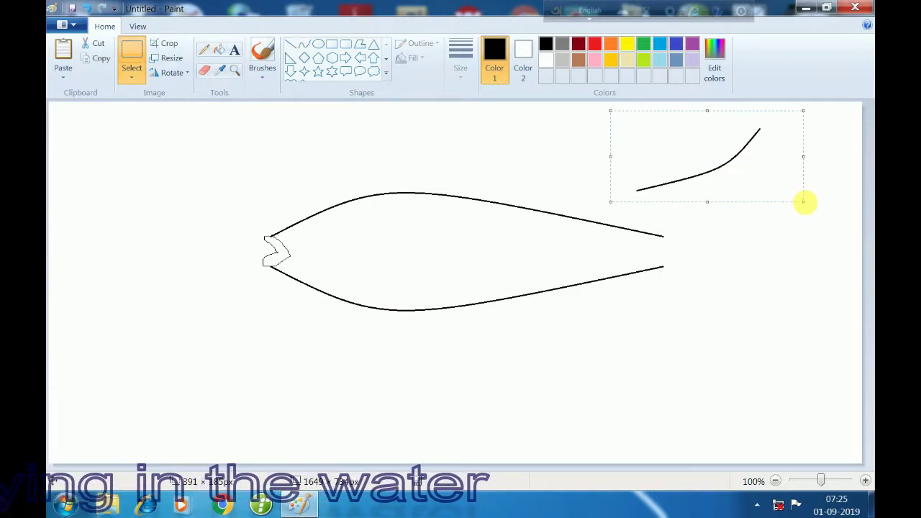
pyautogui.hotkey('ctrl', 'c')
pyautogui.hotkey('ctrl', 'v')
pyautogui.click(177, 72)
pyautogui.click(162, 136)
pyautogui.moveTo(144, 143); pyautogui.dragTo(261, 170)
pyautogui.moveTo(571, 251); pyautogui.dragTo(741, 310)
# - Move the original tail curve so that it joins the rear end of the back curve
pyautogui.click(623, 119)
pyautogui.moveTo(627, 121); pyautogui.dragTo(777, 200)
pyautogui.moveTo(724, 161); pyautogui.dragTo(753, 210)
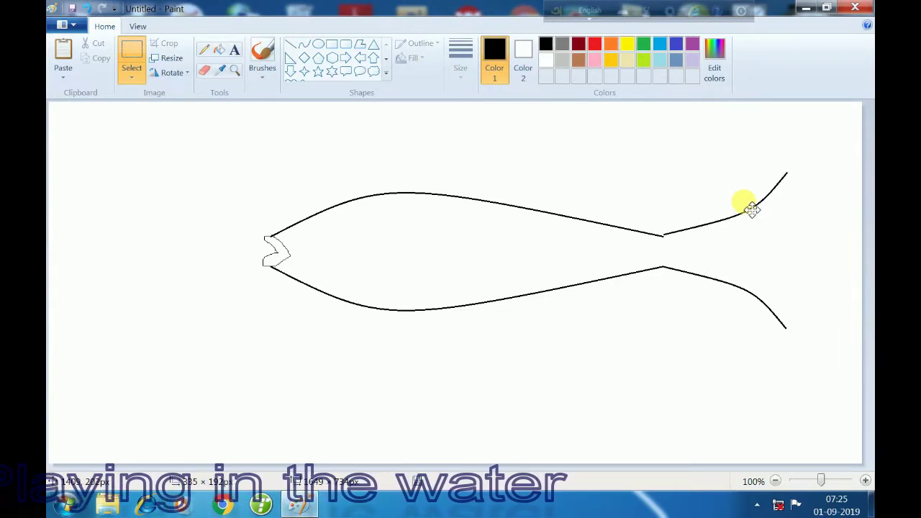
pyautogui.click(307, 134)
# - Draw the tail's jagged, forked rear edge and a narrow band at its base with a thicker Pencil line
pyautogui.click(204, 49)
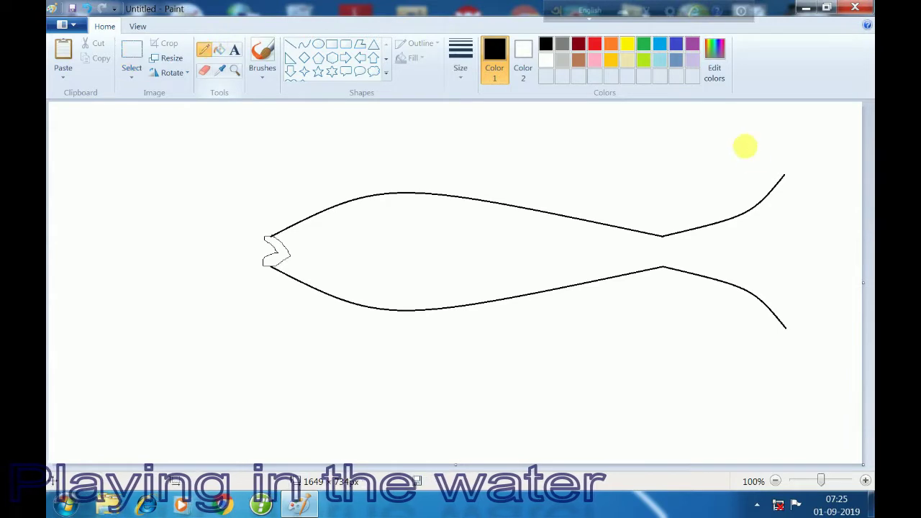
pyautogui.click(460, 64)
pyautogui.click(479, 156)
pyautogui.moveTo(785, 175)
pyautogui.mouseDown()
pyautogui.moveTo(777, 211)
pyautogui.moveTo(747, 248)
pyautogui.moveTo(771, 273)
pyautogui.moveTo(786, 328)
pyautogui.mouseUp()
pyautogui.moveTo(664, 236)
pyautogui.mouseDown()
pyautogui.moveTo(663, 265)
pyautogui.moveTo(674, 250)
pyautogui.mouseUp()
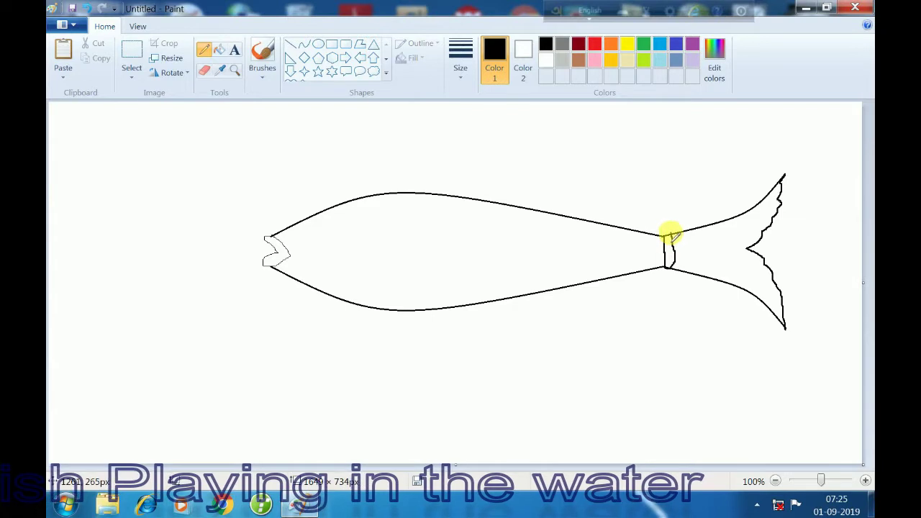
# - Draw a jagged dorsal fin along the back and two small fins under the belly with the Pencil
pyautogui.moveTo(367, 197)
pyautogui.mouseDown()
pyautogui.moveTo(424, 161)
pyautogui.moveTo(469, 147)
pyautogui.mouseUp()
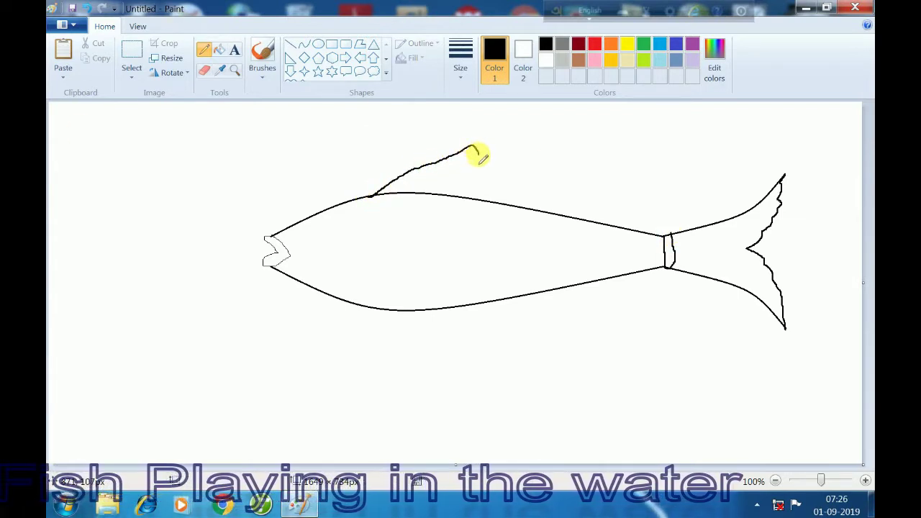
pyautogui.moveTo(536, 176); pyautogui.dragTo(617, 207)
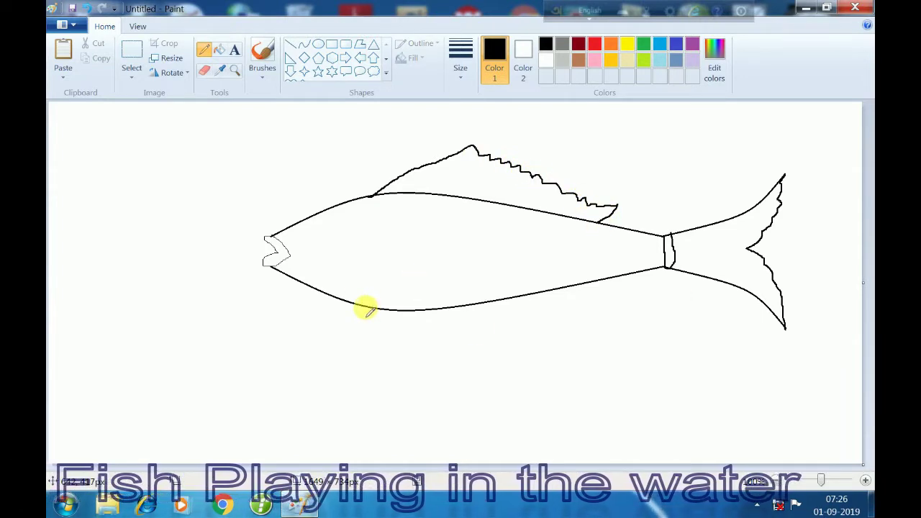
pyautogui.moveTo(367, 307)
pyautogui.mouseDown()
pyautogui.moveTo(451, 334)
pyautogui.moveTo(418, 310)
pyautogui.mouseUp()
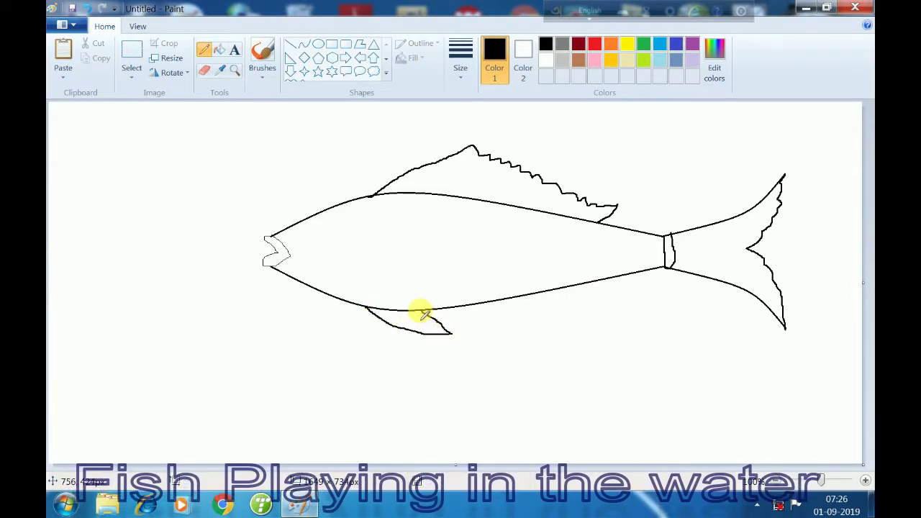
pyautogui.moveTo(572, 295)
pyautogui.mouseDown()
pyautogui.moveTo(634, 291)
pyautogui.moveTo(607, 277)
pyautogui.moveTo(574, 285)
pyautogui.moveTo(635, 287)
pyautogui.mouseUp()
# - Draw ray lines inside the belly fins and across the dorsal fin to divide them into strips
pyautogui.moveTo(384, 308)
pyautogui.mouseDown()
pyautogui.moveTo(445, 332)
pyautogui.moveTo(409, 310)
pyautogui.moveTo(444, 331)
pyautogui.mouseUp()
pyautogui.moveTo(406, 192); pyautogui.dragTo(480, 154)
pyautogui.moveTo(446, 195); pyautogui.dragTo(517, 172)
pyautogui.moveTo(492, 202)
pyautogui.mouseDown()
pyautogui.moveTo(544, 182)
pyautogui.moveTo(539, 204)
pyautogui.moveTo(569, 193)
pyautogui.moveTo(595, 201)
pyautogui.mouseUp()
# - Draw four ray lines from the tail's base band to its jagged rear edge
pyautogui.moveTo(675, 247); pyautogui.dragTo(759, 234)
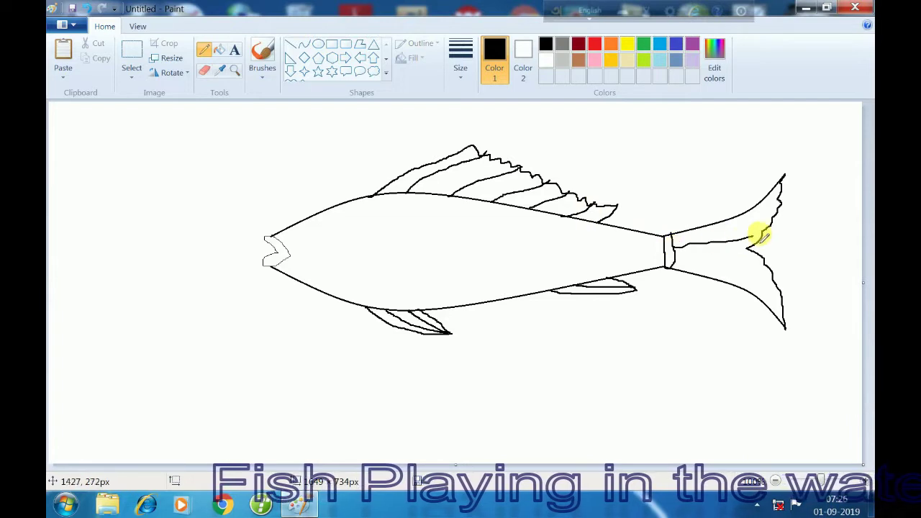
pyautogui.moveTo(675, 252); pyautogui.dragTo(759, 261)
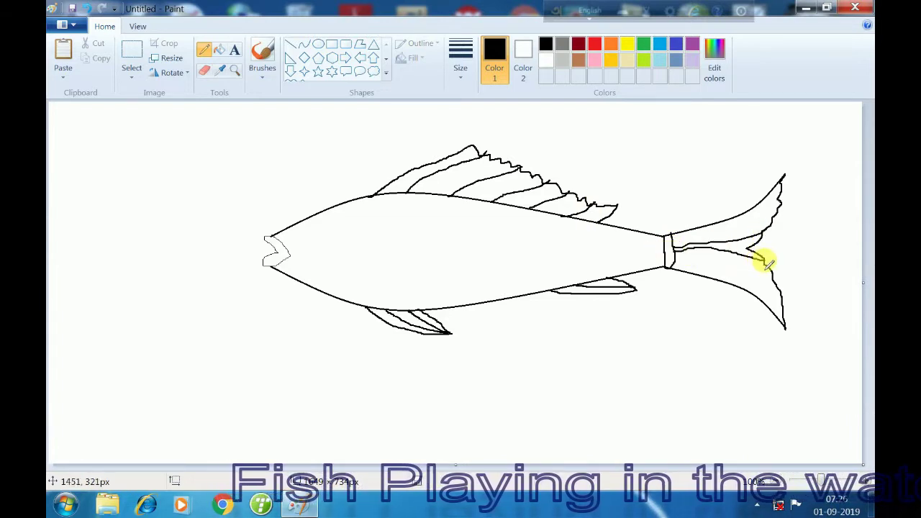
pyautogui.moveTo(674, 241)
pyautogui.mouseDown()
pyautogui.moveTo(738, 228)
pyautogui.moveTo(783, 183)
pyautogui.mouseUp()
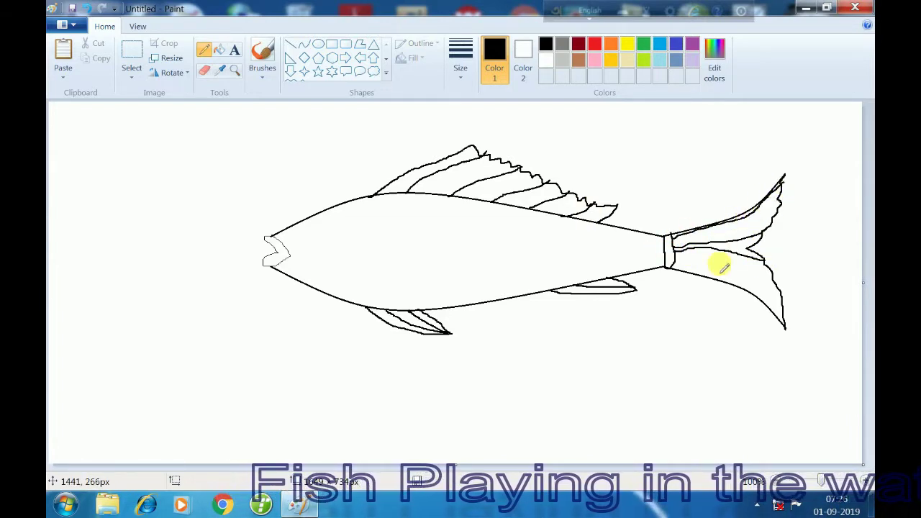
pyautogui.moveTo(672, 267); pyautogui.dragTo(777, 287)
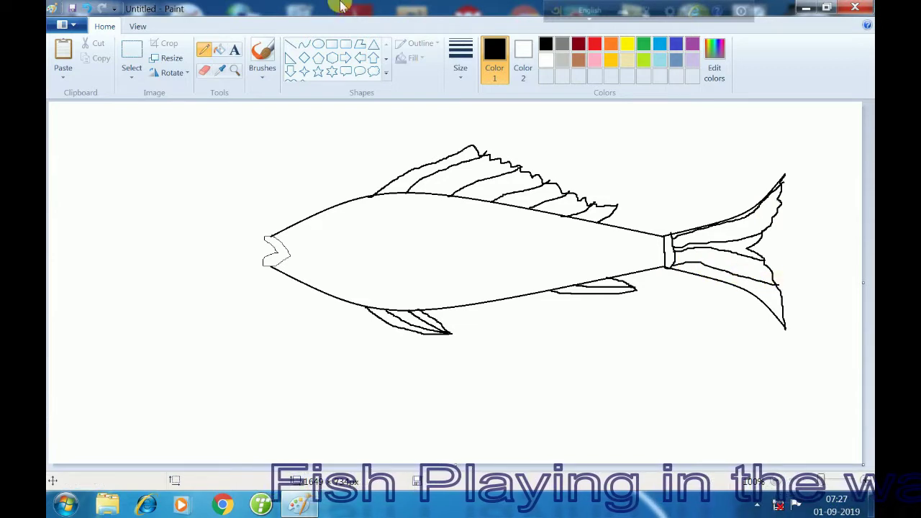
# - Draw the gill cover behind the head as two curves bulging toward the tail and meeting in a lower point
pyautogui.click(304, 45)
pyautogui.moveTo(346, 203)
pyautogui.mouseDown()
pyautogui.moveTo(360, 264)
pyautogui.moveTo(346, 284)
pyautogui.mouseUp()
pyautogui.moveTo(347, 245); pyautogui.dragTo(357, 249)
pyautogui.click(363, 253)
pyautogui.moveTo(346, 284); pyautogui.dragTo(365, 194)
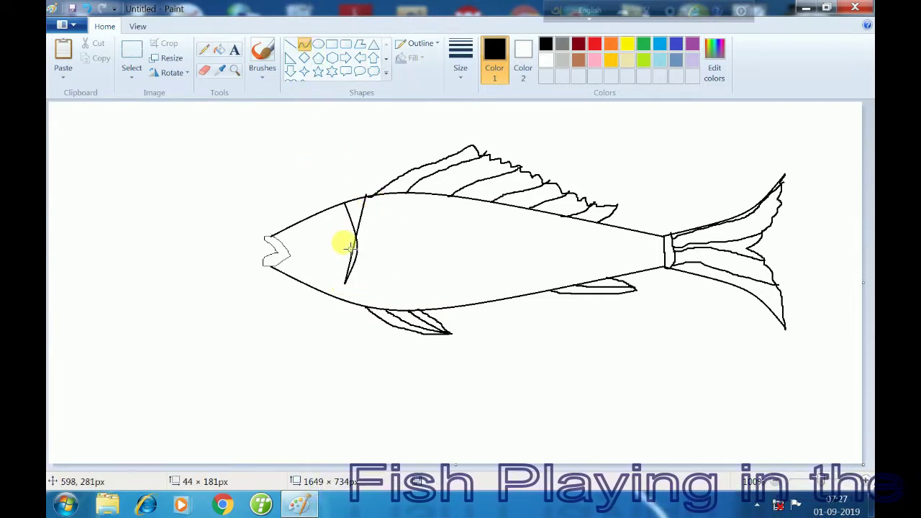
pyautogui.moveTo(355, 249)
pyautogui.mouseDown()
pyautogui.moveTo(367, 256)
pyautogui.moveTo(370, 247)
pyautogui.mouseUp()
pyautogui.click(370, 246)
# - Draw the eye as a circle on the head with a smaller inner circle about 31 × 30 px
pyautogui.click(317, 43)
pyautogui.moveTo(312, 231); pyautogui.dragTo(341, 265)
pyautogui.click(226, 195)
pyautogui.moveTo(313, 231); pyautogui.dragTo(335, 249)
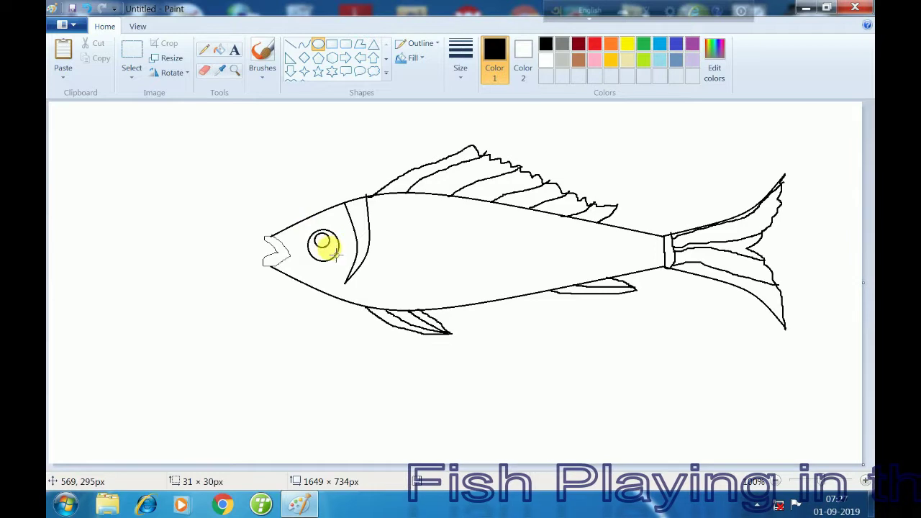
pyautogui.click(149, 177)
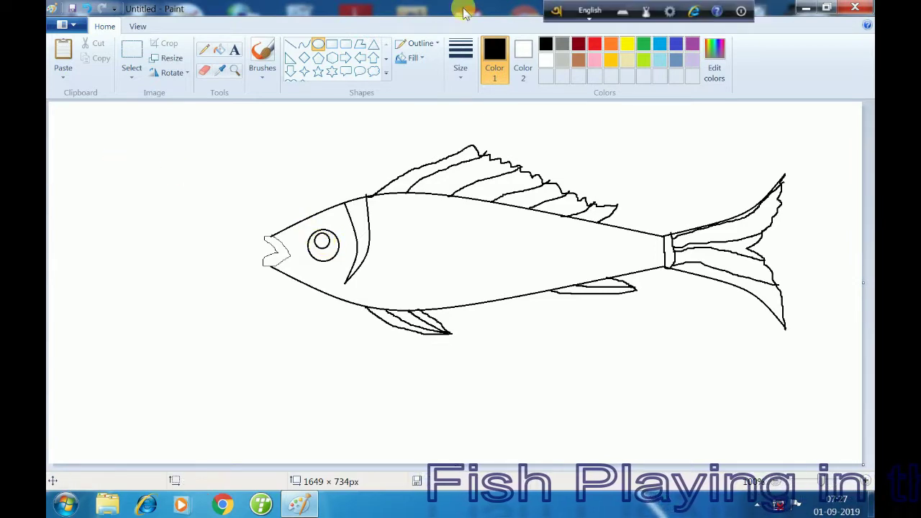
# - Select the whole fish, enlarge it and reposition it near the centre of the canvas
pyautogui.click(131, 54)
pyautogui.moveTo(201, 112); pyautogui.dragTo(694, 333)
pyautogui.moveTo(743, 358); pyautogui.dragTo(810, 393)
pyautogui.moveTo(505, 394); pyautogui.dragTo(517, 448)
pyautogui.moveTo(517, 310); pyautogui.dragTo(448, 309)
pyautogui.click(811, 260)
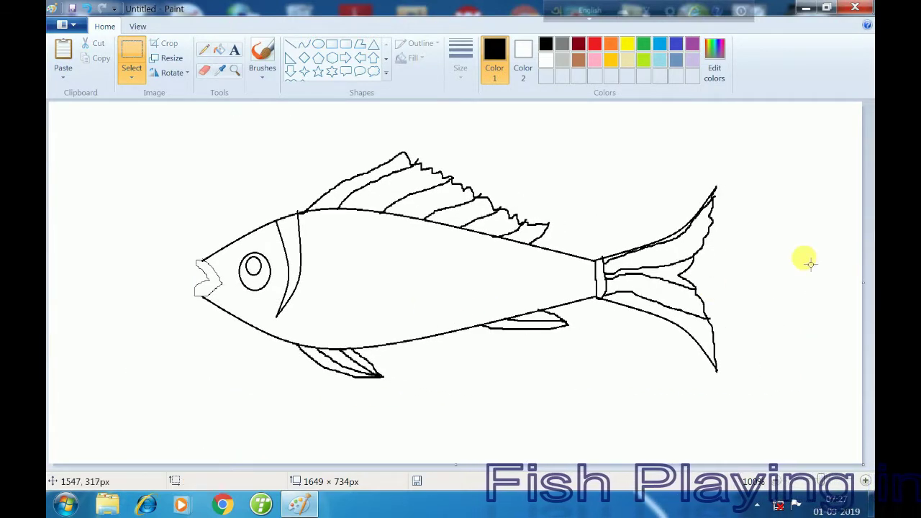
# - Draw a wavy light yellow Pencil line from the head to the tail base and fill the body below it with light yellow
pyautogui.click(204, 50)
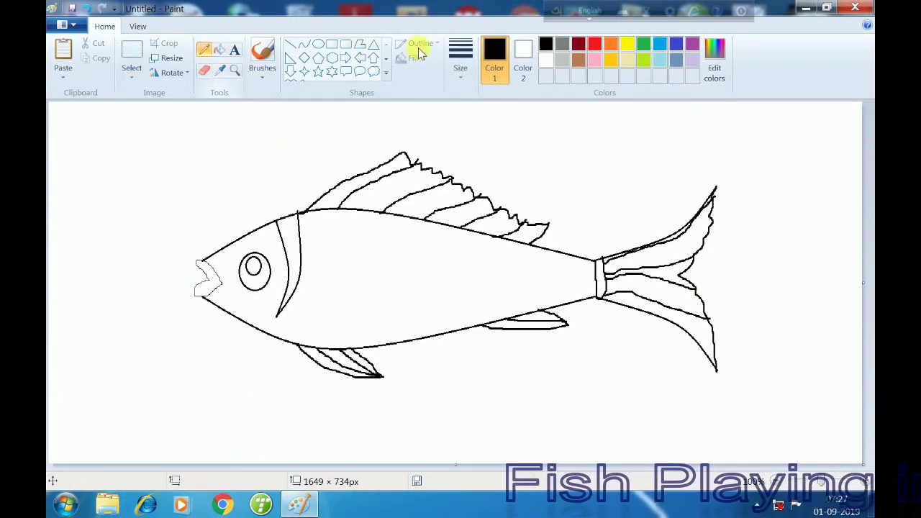
pyautogui.click(626, 59)
pyautogui.moveTo(222, 253)
pyautogui.mouseDown()
pyautogui.moveTo(231, 295)
pyautogui.moveTo(273, 292)
pyautogui.mouseUp()
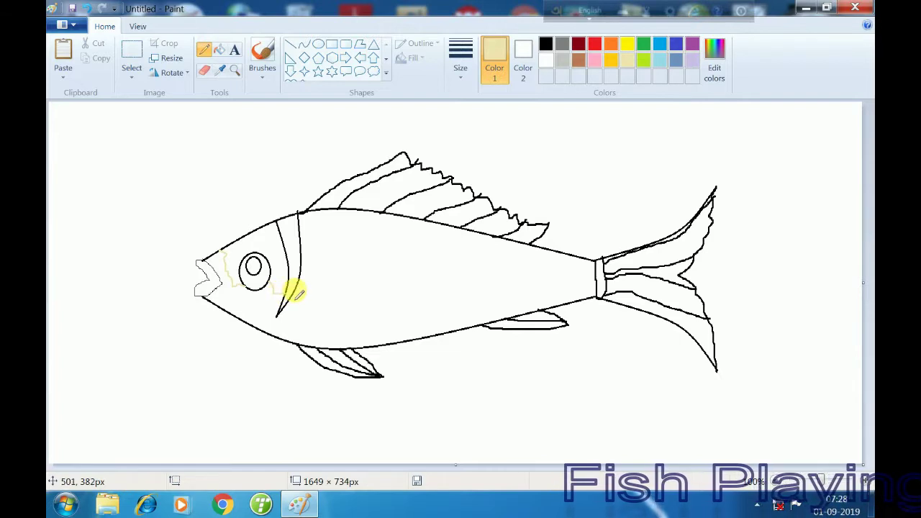
pyautogui.moveTo(295, 292)
pyautogui.mouseDown()
pyautogui.moveTo(364, 290)
pyautogui.moveTo(410, 285)
pyautogui.moveTo(427, 271)
pyautogui.moveTo(439, 275)
pyautogui.moveTo(430, 293)
pyautogui.moveTo(477, 311)
pyautogui.moveTo(491, 289)
pyautogui.moveTo(594, 270)
pyautogui.mouseUp()
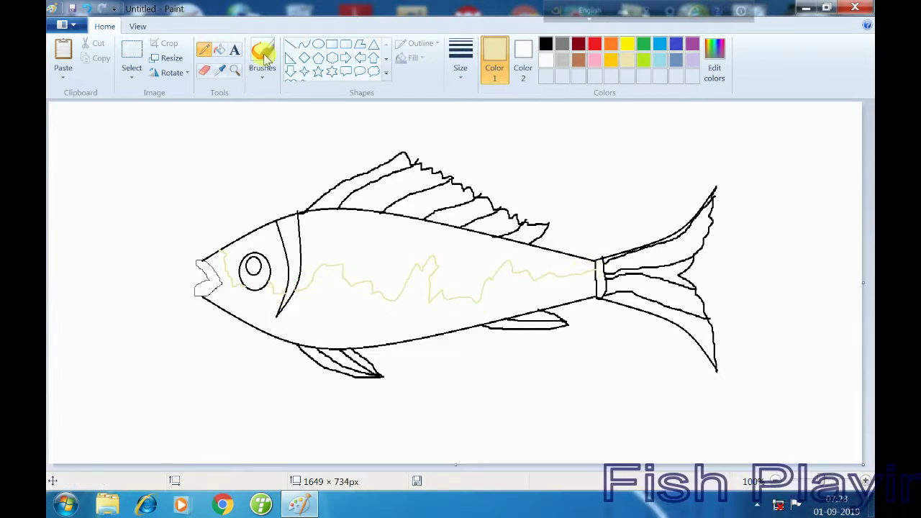
pyautogui.click(219, 49)
pyautogui.click(361, 335)
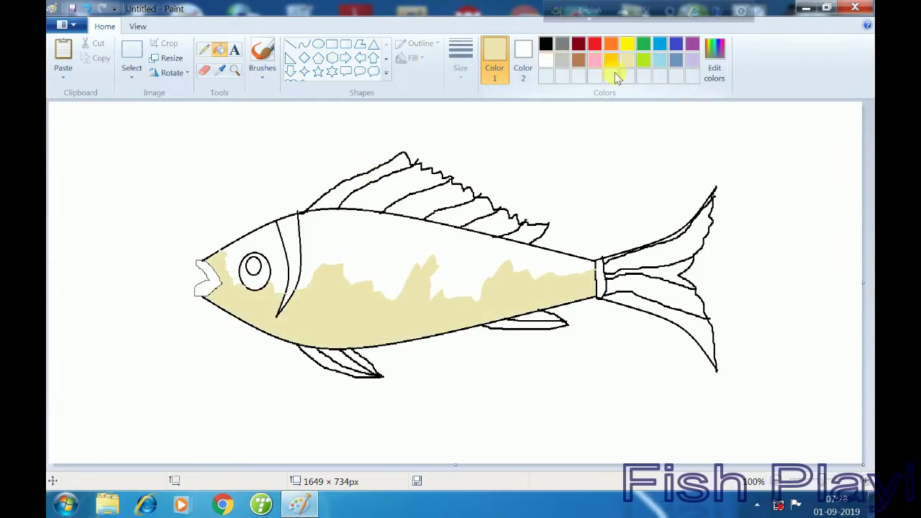
# - Define a darker shade of the light yellow and fill the upper parts of the body and head with it
pyautogui.click(715, 61)
pyautogui.moveTo(617, 173); pyautogui.dragTo(619, 195)
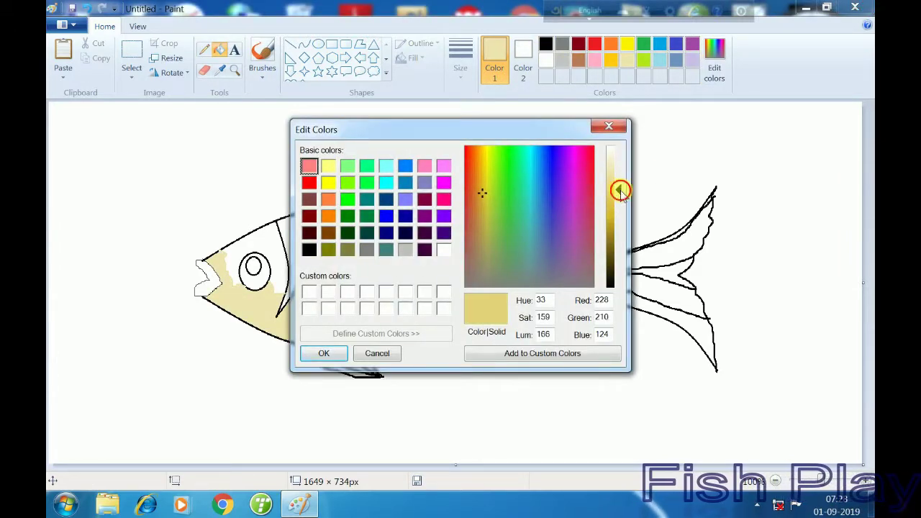
pyautogui.click(323, 354)
pyautogui.click(364, 235)
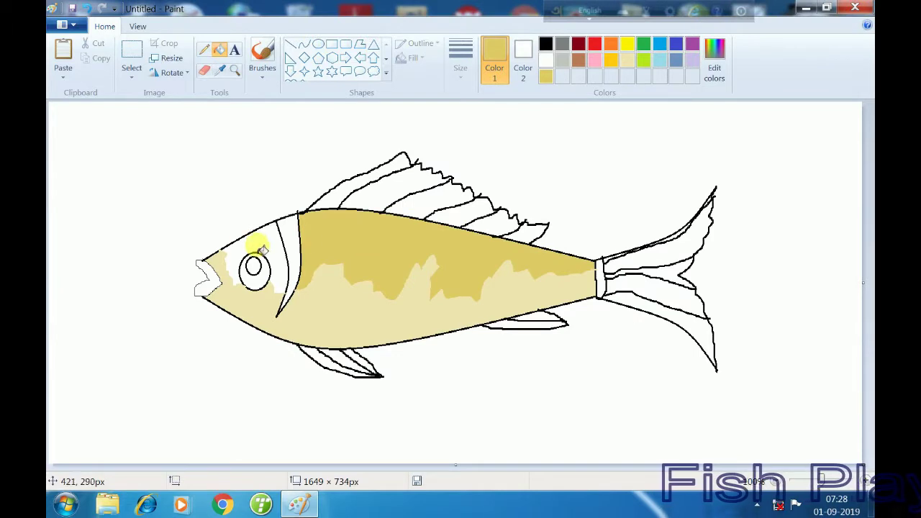
pyautogui.click(257, 249)
# - Fill the gill band and every other dorsal fin strip with brown, starting from the front strip
pyautogui.click(579, 61)
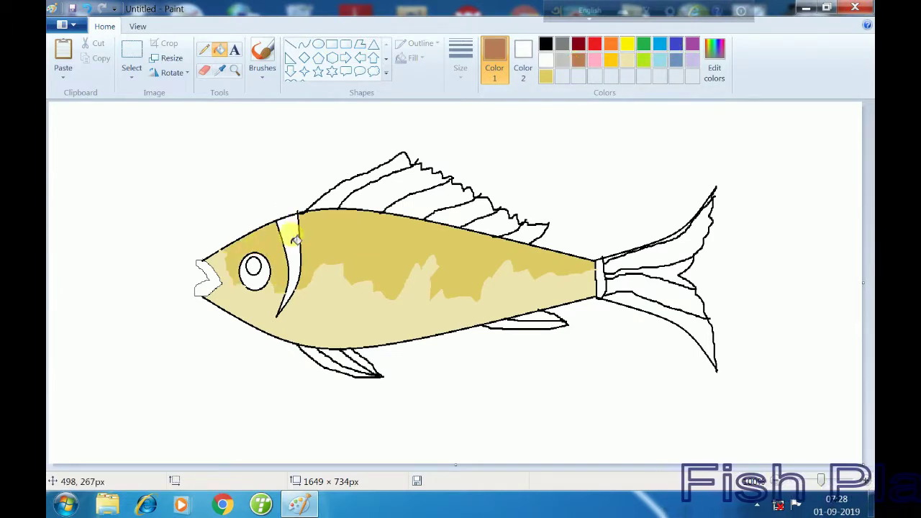
pyautogui.click(296, 240)
pyautogui.click(396, 192)
pyautogui.click(436, 205)
pyautogui.click(496, 219)
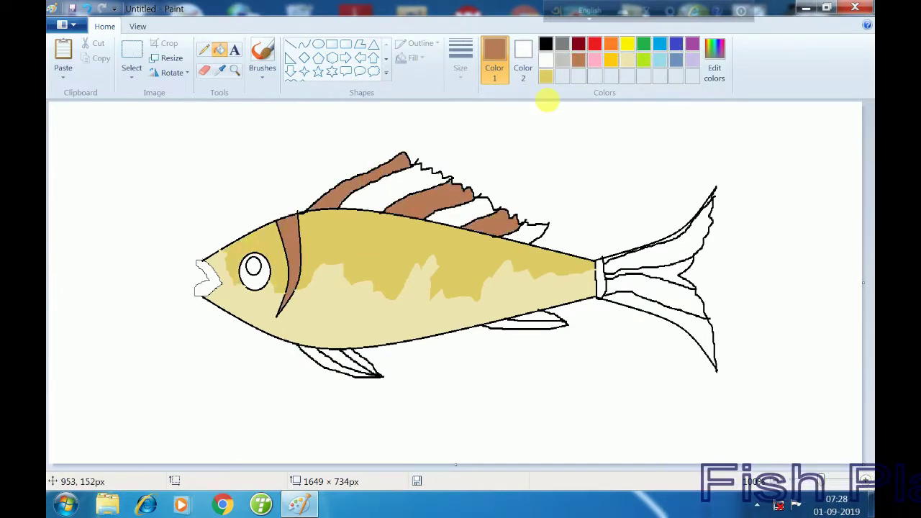
# - Fill the remaining dorsal fin strips, the front belly fin's middle strip and the rear belly fin's lower strip with gold
pyautogui.click(611, 61)
pyautogui.click(388, 191)
pyautogui.click(468, 214)
pyautogui.click(523, 234)
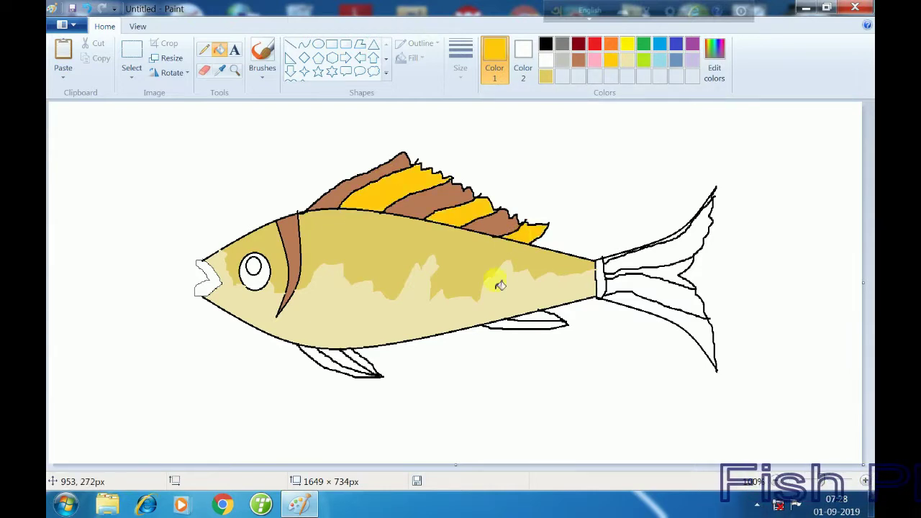
pyautogui.click(537, 324)
# - Fill the remaining belly fin strips, the tail's base band and its outer and centre strips with brown
pyautogui.click(579, 61)
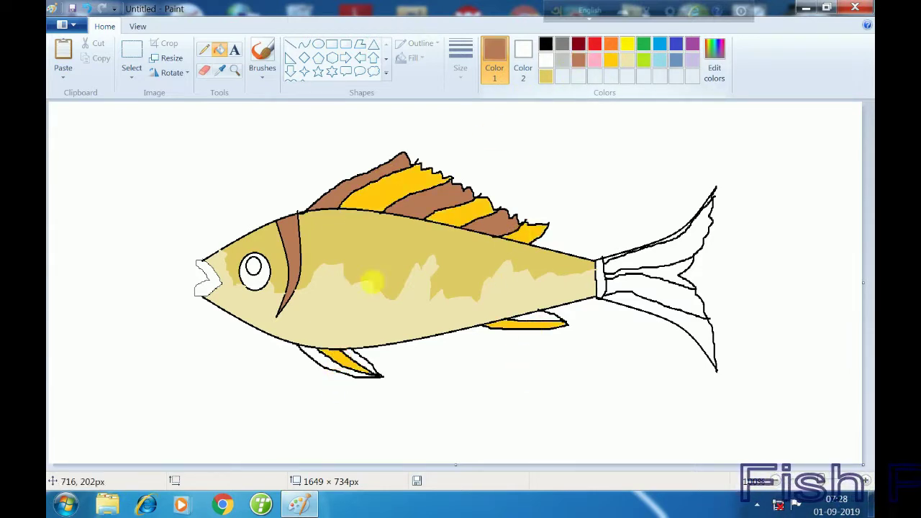
pyautogui.click(315, 356)
pyautogui.click(536, 319)
pyautogui.click(600, 279)
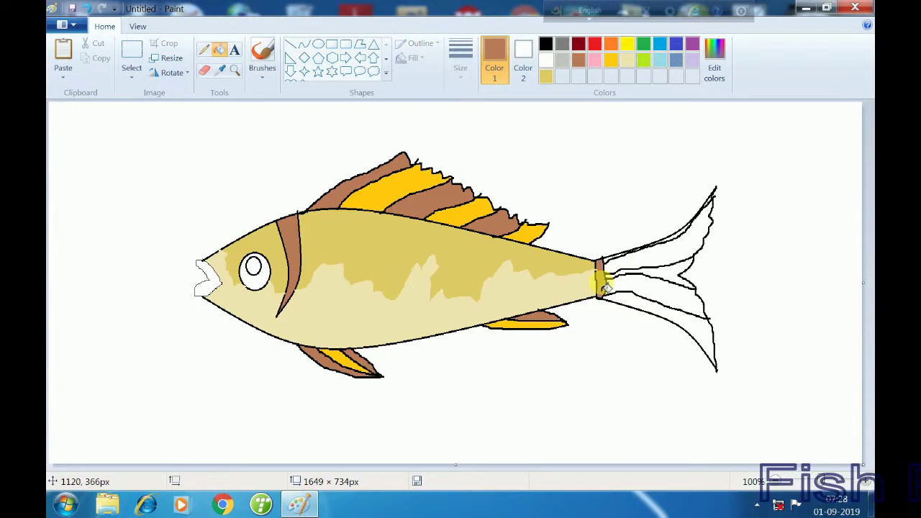
pyautogui.click(651, 276)
pyautogui.click(675, 235)
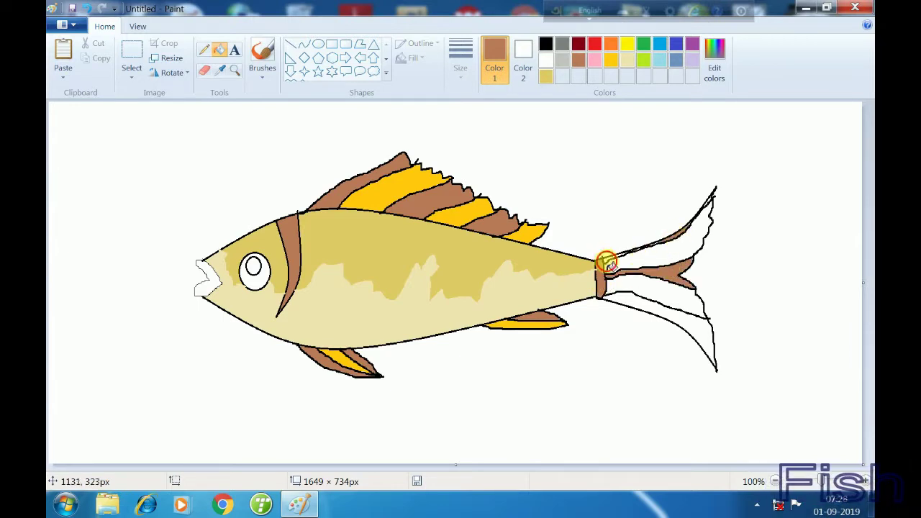
pyautogui.click(638, 302)
# - Fill the two wide unfilled sections of the tail with gold
pyautogui.click(611, 60)
pyautogui.click(684, 249)
pyautogui.click(675, 302)
# - Fill the fish's lips with brown and the ring of the eye around the pupil highlight with black
pyautogui.click(578, 59)
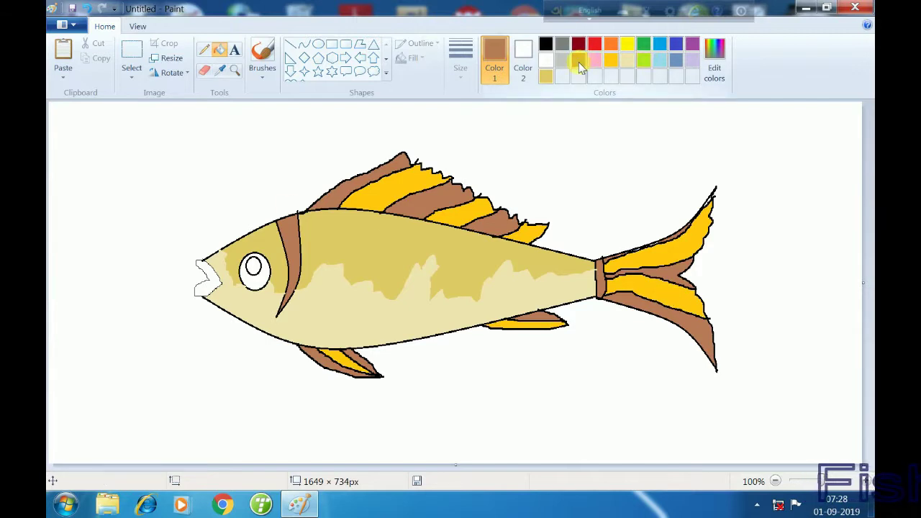
pyautogui.click(545, 44)
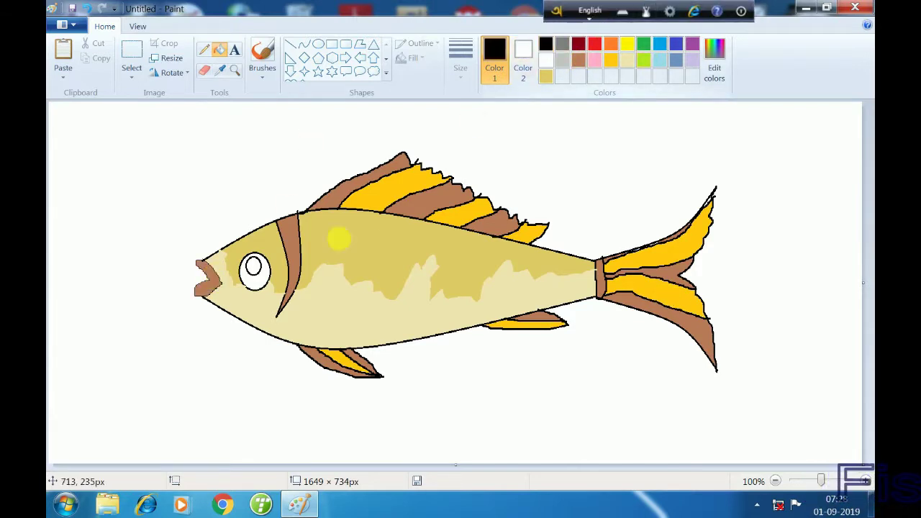
pyautogui.click(265, 283)
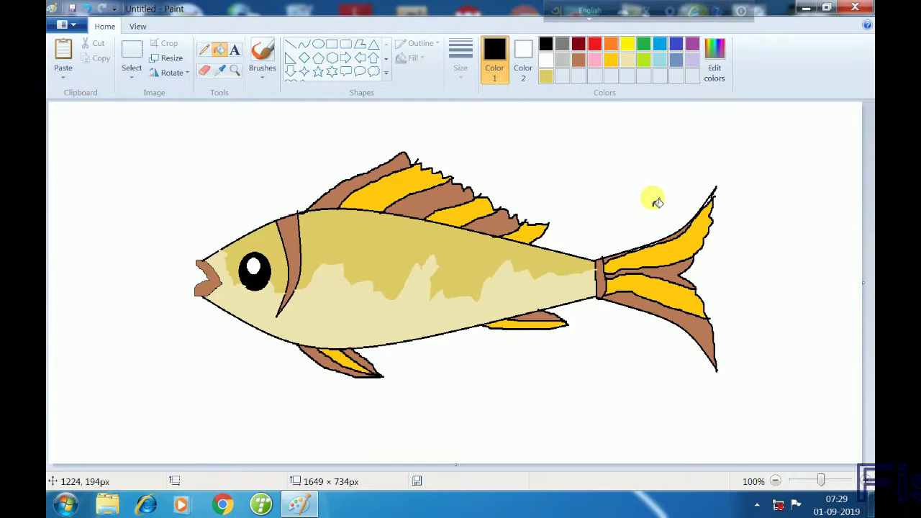
# - Define a darker custom brown based on the palette brown, with red 163, green 101 and blue 67
pyautogui.click(578, 60)
pyautogui.click(713, 79)
pyautogui.moveTo(618, 209); pyautogui.dragTo(617, 224)
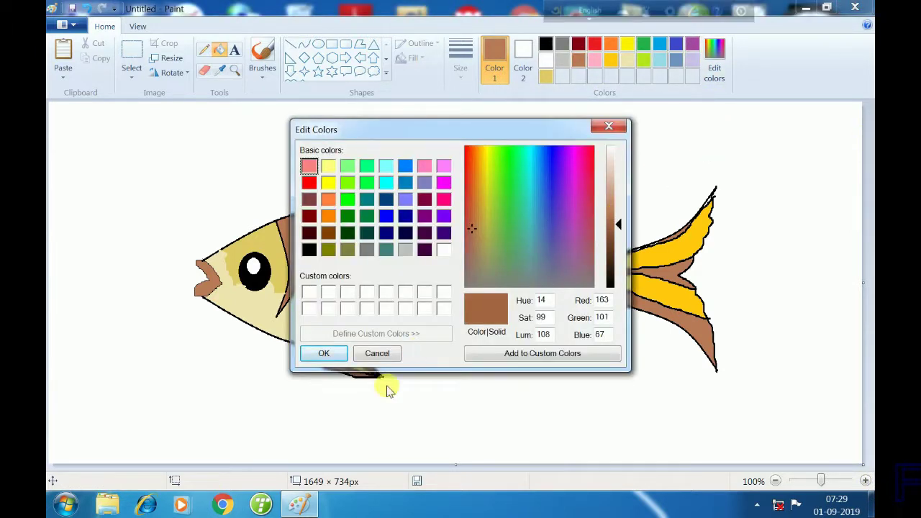
pyautogui.click(324, 353)
# - Draw rows of overlapping scales in thin dark brown Pencil lines across the body, from the gill band to the tail
pyautogui.click(204, 49)
pyautogui.click(460, 61)
pyautogui.click(465, 126)
pyautogui.moveTo(303, 214); pyautogui.dragTo(321, 272)
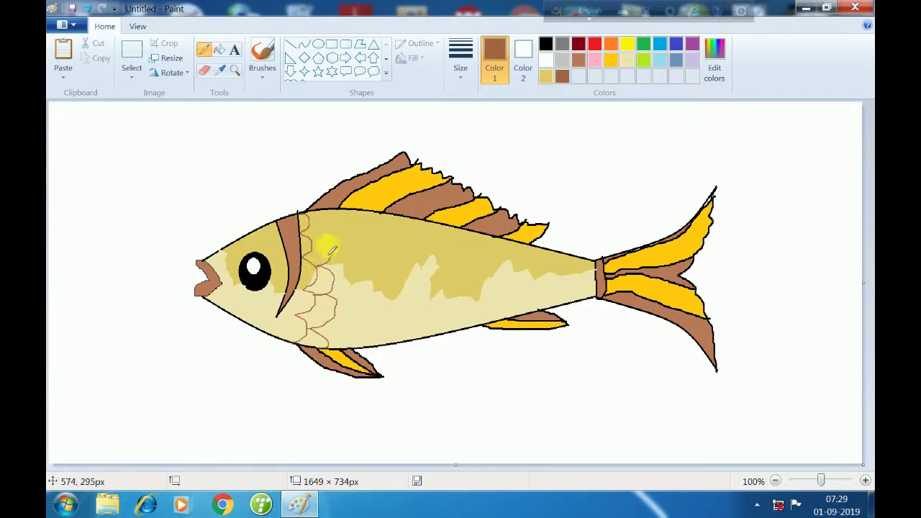
pyautogui.moveTo(314, 249)
pyautogui.mouseDown()
pyautogui.moveTo(328, 210)
pyautogui.moveTo(310, 227)
pyautogui.moveTo(333, 210)
pyautogui.moveTo(341, 256)
pyautogui.mouseUp()
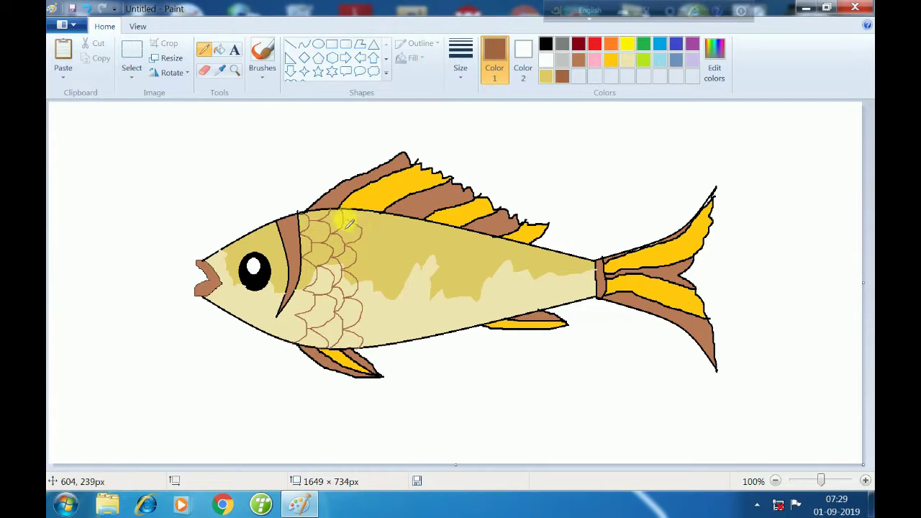
pyautogui.moveTo(385, 223)
pyautogui.mouseDown()
pyautogui.moveTo(366, 239)
pyautogui.moveTo(380, 279)
pyautogui.mouseUp()
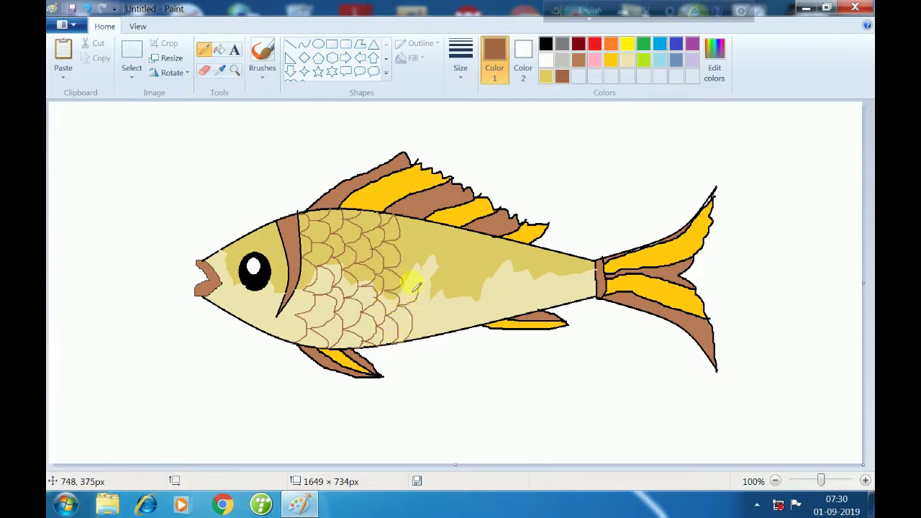
pyautogui.moveTo(404, 240)
pyautogui.mouseDown()
pyautogui.moveTo(401, 223)
pyautogui.moveTo(435, 284)
pyautogui.mouseUp()
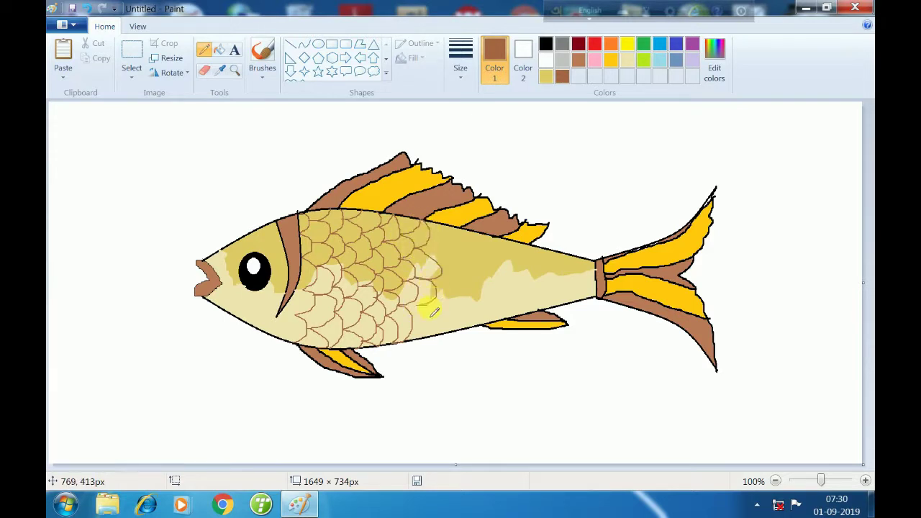
pyautogui.moveTo(436, 282)
pyautogui.mouseDown()
pyautogui.moveTo(437, 225)
pyautogui.moveTo(462, 273)
pyautogui.moveTo(459, 295)
pyautogui.mouseUp()
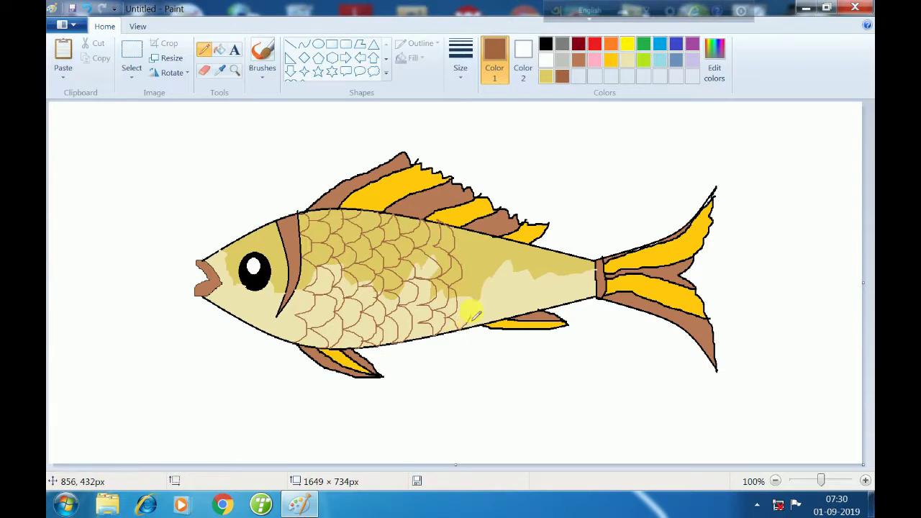
pyautogui.moveTo(464, 275)
pyautogui.mouseDown()
pyautogui.moveTo(460, 248)
pyautogui.moveTo(470, 259)
pyautogui.mouseUp()
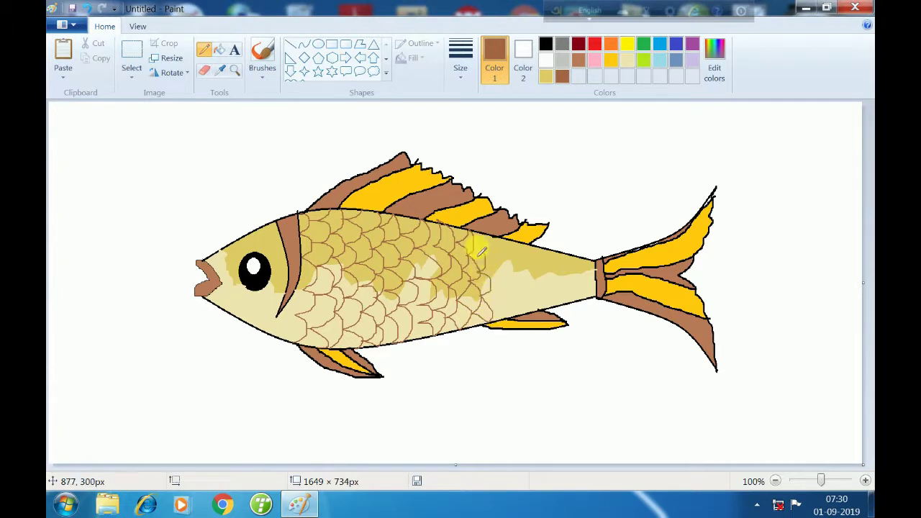
pyautogui.moveTo(496, 243); pyautogui.dragTo(503, 277)
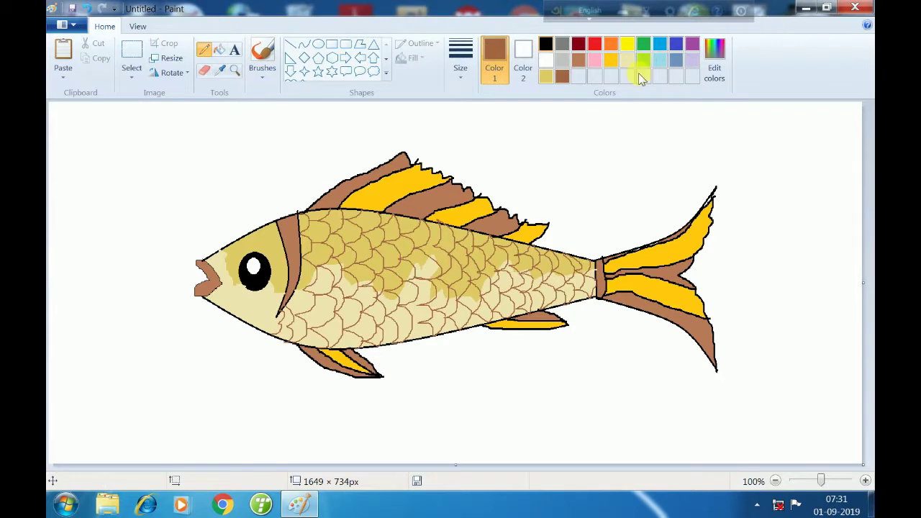
# - Shade the upper head, scales, front gold dorsal fin strips and tail with a grainy, speckled dark brown brush
pyautogui.click(274, 72)
pyautogui.click(350, 121)
pyautogui.click(461, 62)
pyautogui.click(492, 179)
pyautogui.moveTo(281, 246)
pyautogui.mouseDown()
pyautogui.moveTo(259, 255)
pyautogui.moveTo(285, 252)
pyautogui.moveTo(288, 267)
pyautogui.moveTo(271, 259)
pyautogui.moveTo(289, 272)
pyautogui.moveTo(284, 249)
pyautogui.moveTo(295, 285)
pyautogui.moveTo(293, 247)
pyautogui.moveTo(258, 251)
pyautogui.moveTo(286, 237)
pyautogui.moveTo(258, 265)
pyautogui.moveTo(238, 263)
pyautogui.moveTo(295, 213)
pyautogui.moveTo(410, 224)
pyautogui.moveTo(375, 218)
pyautogui.moveTo(425, 190)
pyautogui.moveTo(360, 217)
pyautogui.moveTo(429, 208)
pyautogui.moveTo(453, 235)
pyautogui.mouseUp()
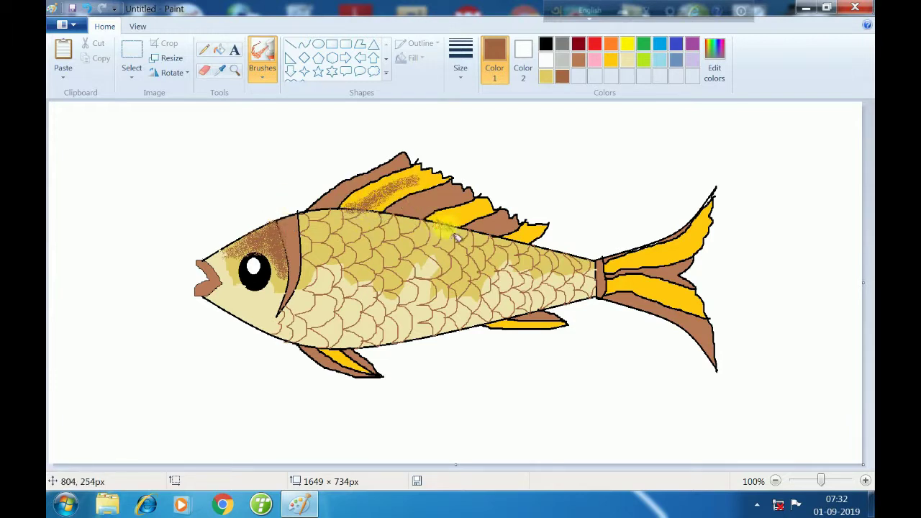
pyautogui.moveTo(612, 268)
pyautogui.mouseDown()
pyautogui.moveTo(619, 275)
pyautogui.moveTo(684, 242)
pyautogui.moveTo(627, 265)
pyautogui.moveTo(682, 241)
pyautogui.moveTo(705, 213)
pyautogui.mouseUp()
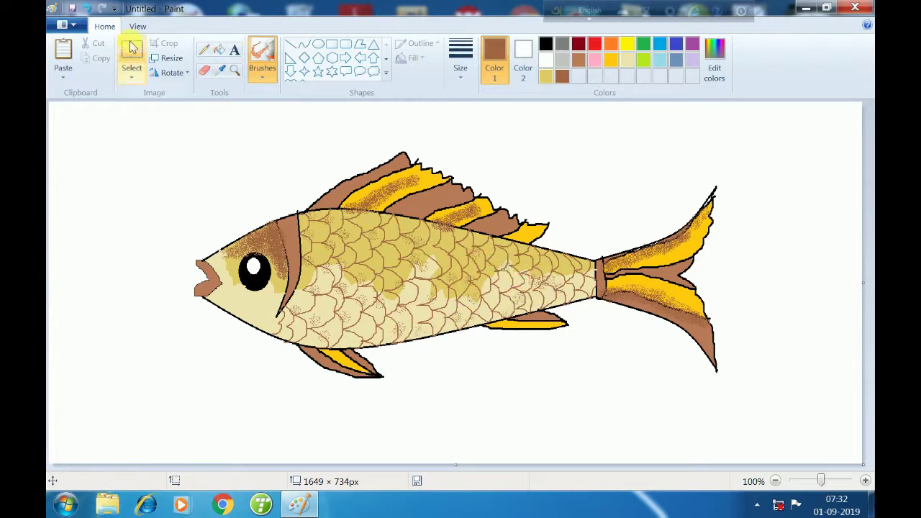
# - Select the whole fish, scale it down slightly and move it up towards the canvas's left side
pyautogui.click(131, 49)
pyautogui.moveTo(138, 120); pyautogui.dragTo(685, 365)
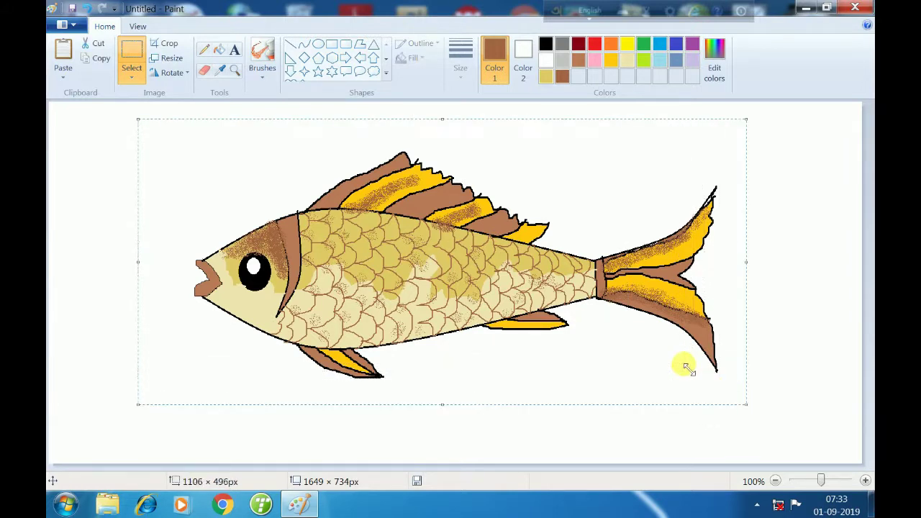
pyautogui.moveTo(555, 284); pyautogui.dragTo(465, 265)
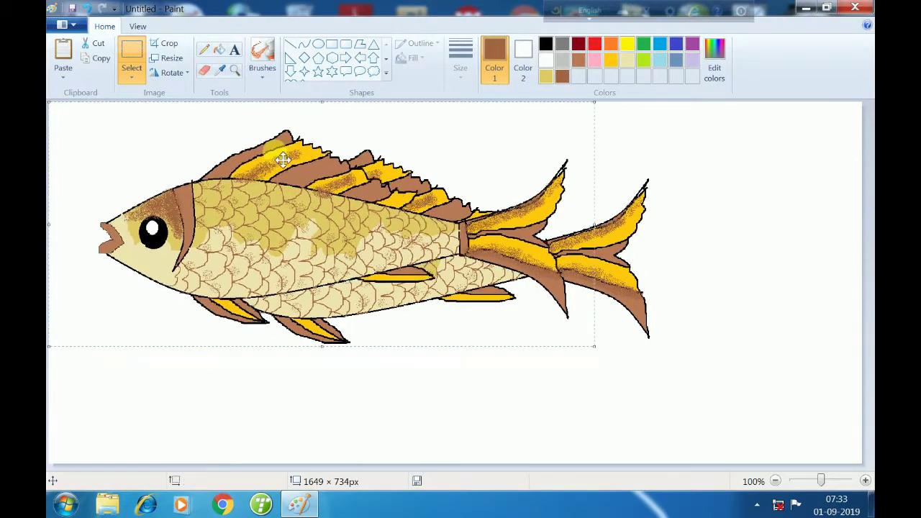
# - Shrink the pasted fish copy and place it beneath the large fish's tail
pyautogui.moveTo(594, 346); pyautogui.dragTo(463, 264)
pyautogui.moveTo(368, 235); pyautogui.dragTo(721, 429)
pyautogui.moveTo(815, 462); pyautogui.dragTo(775, 440)
pyautogui.moveTo(597, 377); pyautogui.dragTo(600, 397)
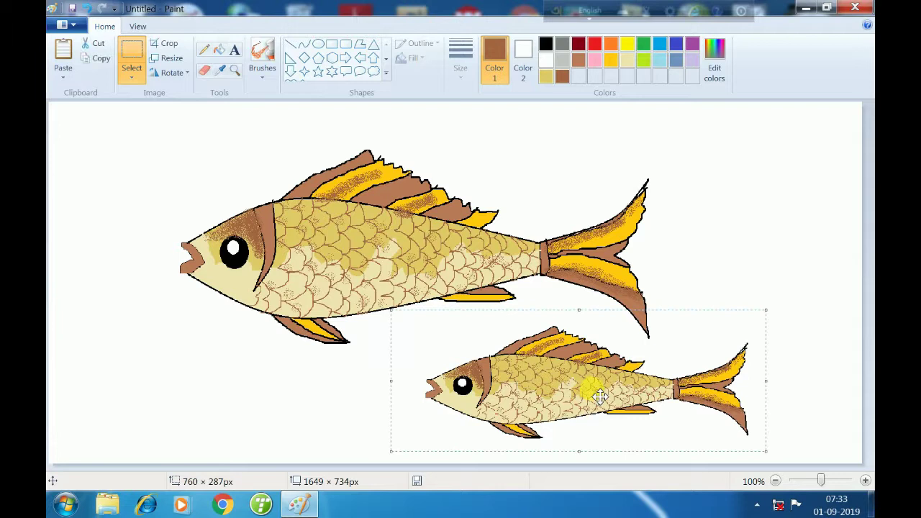
# - Duplicate the smaller fish, shrink the copy further and place it above the large fish's tail
pyautogui.hotkey('ctrl', 'c')
pyautogui.hotkey('ctrl', 'v')
pyautogui.moveTo(423, 243); pyautogui.dragTo(347, 201)
pyautogui.moveTo(200, 158); pyautogui.dragTo(625, 159)
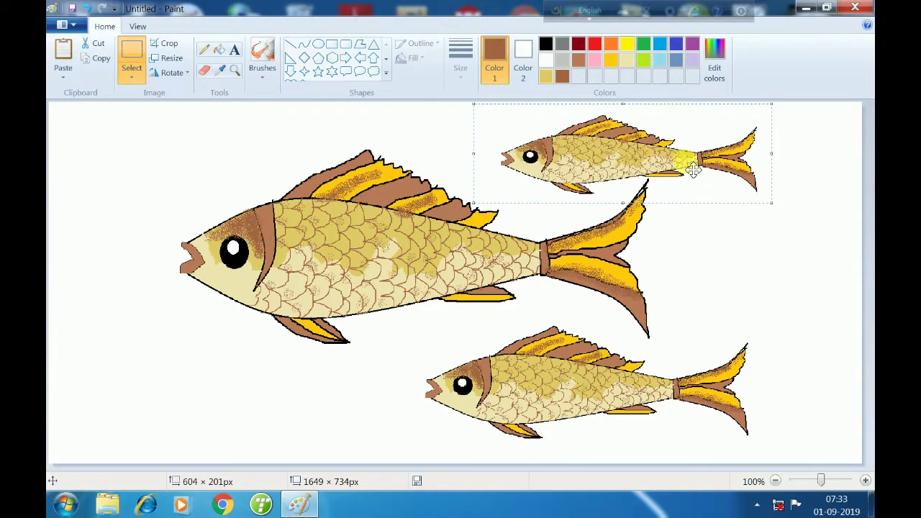
pyautogui.moveTo(693, 170); pyautogui.dragTo(672, 169)
pyautogui.moveTo(751, 203); pyautogui.dragTo(659, 182)
# - Duplicate the smallest fish, place the copy just behind and below it, and clear the selection
pyautogui.hotkey('ctrl', 'c')
pyautogui.hotkey('ctrl', 'v')
pyautogui.moveTo(151, 156); pyautogui.dragTo(681, 205)
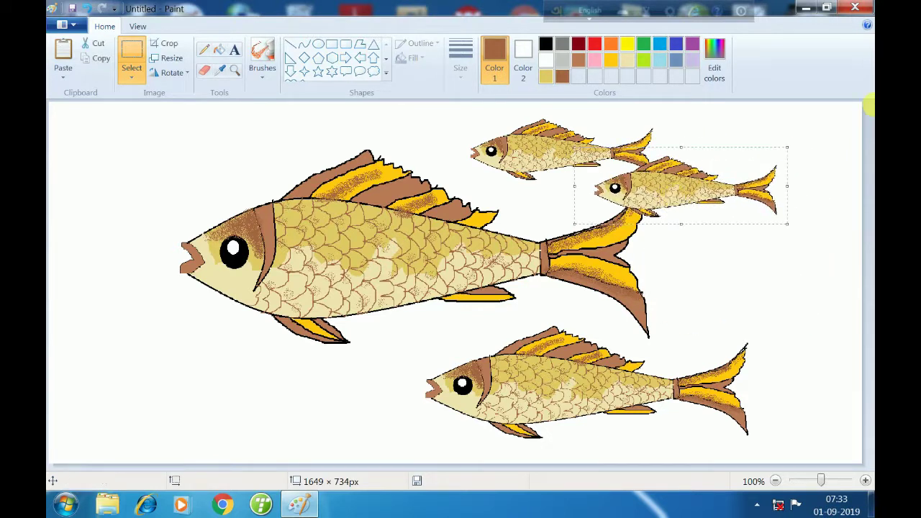
pyautogui.click(469, 144)
# - Fill the white background around the fish with light turquoise
pyautogui.click(660, 60)
pyautogui.click(219, 49)
pyautogui.click(213, 144)
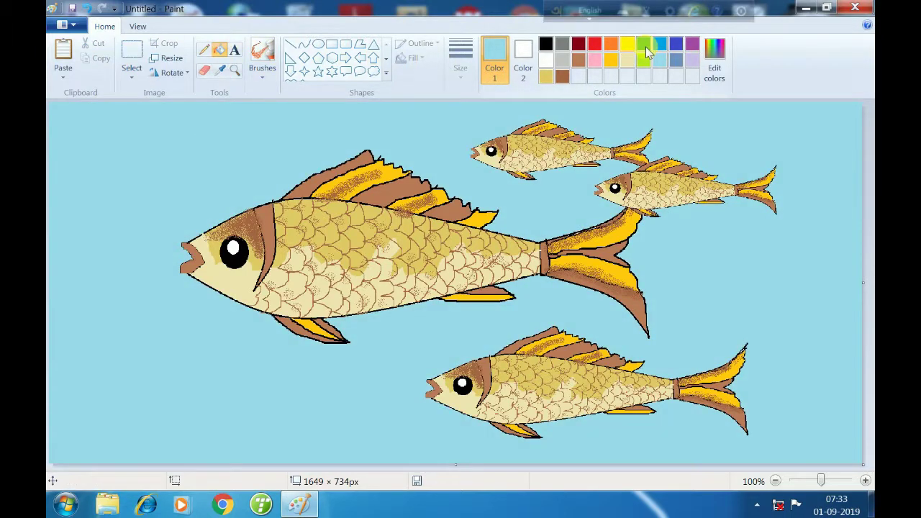
pyautogui.click(676, 44)
pyautogui.click(261, 133)
pyautogui.hotkey('ctrl', 'z')
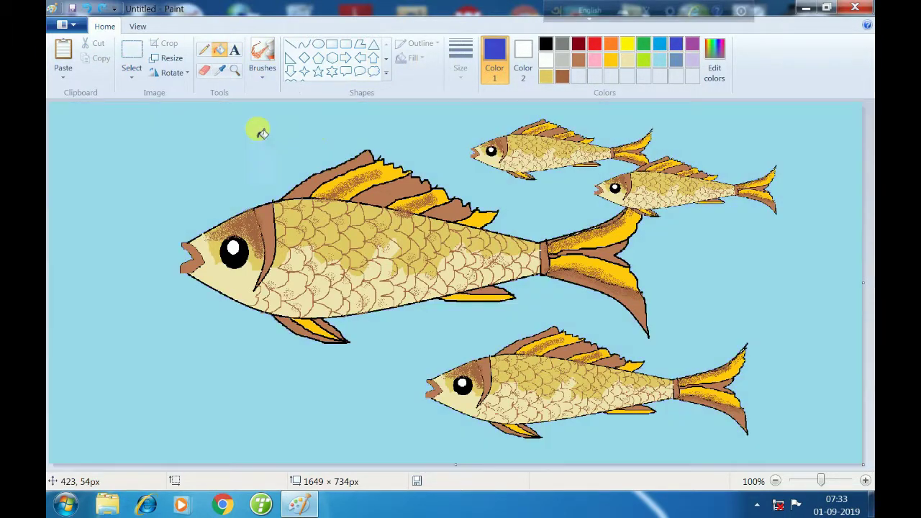
# - Define a darker custom indigo based on the palette indigo
pyautogui.click(714, 63)
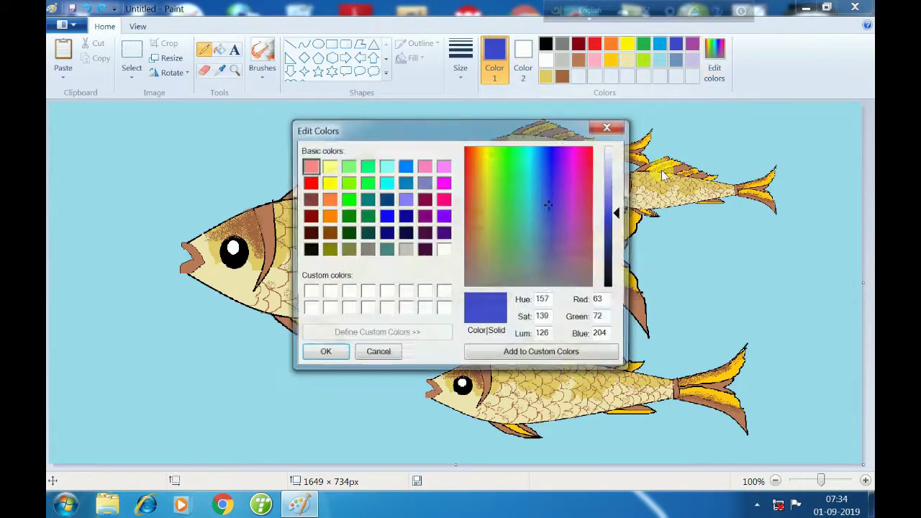
pyautogui.moveTo(617, 208); pyautogui.dragTo(619, 232)
pyautogui.click(324, 353)
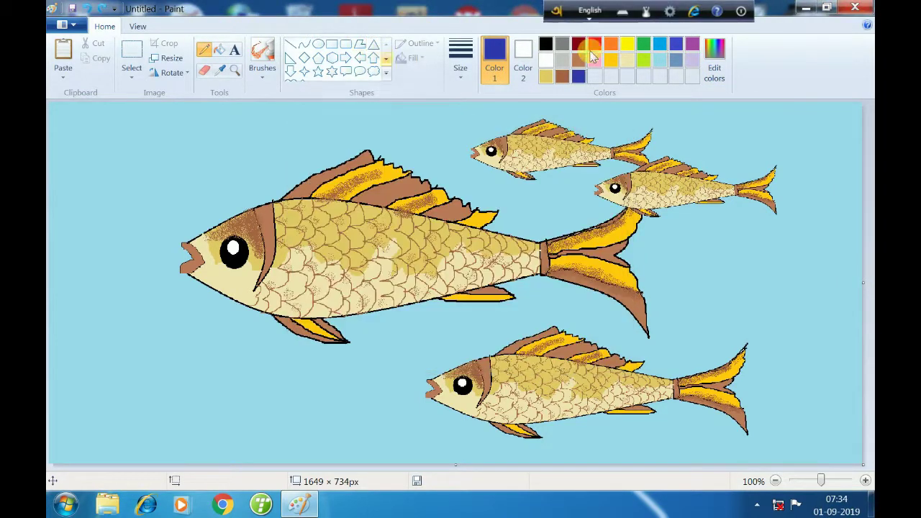
# - Draw three irregular turquoise water patch outlines above, in front of and below the large fish
pyautogui.click(660, 44)
pyautogui.moveTo(91, 144)
pyautogui.mouseDown()
pyautogui.moveTo(301, 136)
pyautogui.moveTo(297, 149)
pyautogui.moveTo(246, 163)
pyautogui.moveTo(72, 143)
pyautogui.mouseUp()
pyautogui.moveTo(97, 338)
pyautogui.mouseDown()
pyautogui.moveTo(175, 333)
pyautogui.moveTo(319, 384)
pyautogui.moveTo(419, 347)
pyautogui.moveTo(298, 401)
pyautogui.moveTo(192, 395)
pyautogui.moveTo(82, 342)
pyautogui.moveTo(101, 340)
pyautogui.mouseUp()
pyautogui.moveTo(162, 214)
pyautogui.mouseDown()
pyautogui.moveTo(120, 242)
pyautogui.moveTo(189, 213)
pyautogui.mouseUp()
# - Draw turquoise oval bubbles at the fish's mouths: three for the large, two each for the lower and top fish, one for the other
pyautogui.click(317, 44)
pyautogui.moveTo(142, 245); pyautogui.dragTo(173, 268)
pyautogui.moveTo(108, 256)
pyautogui.mouseDown()
pyautogui.moveTo(128, 271)
pyautogui.moveTo(110, 305)
pyautogui.mouseUp()
pyautogui.moveTo(459, 155); pyautogui.dragTo(449, 144)
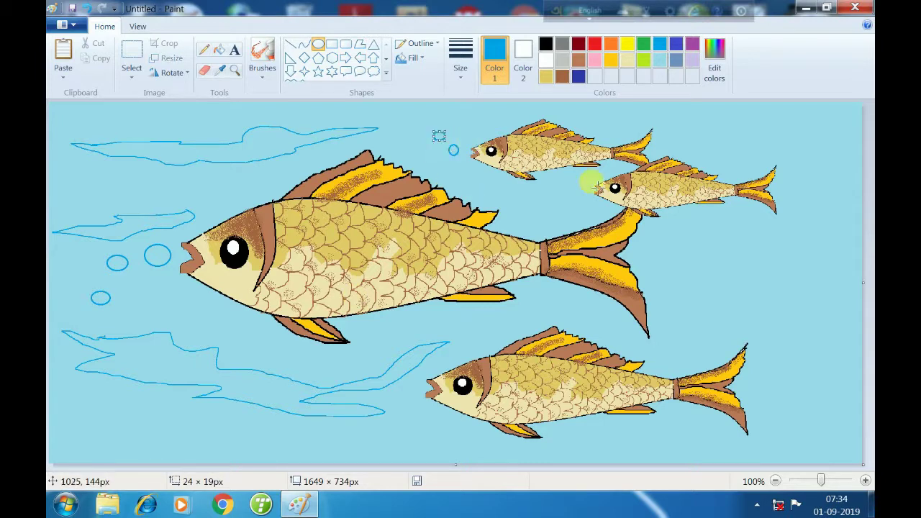
pyautogui.moveTo(587, 190); pyautogui.dragTo(586, 191)
pyautogui.moveTo(404, 388); pyautogui.dragTo(418, 401)
pyautogui.moveTo(400, 420); pyautogui.dragTo(417, 436)
# - Draw two closed turquoise water patch outlines with the Pencil, behind the large fish's tail and above the two smallest fish
pyautogui.click(204, 49)
pyautogui.moveTo(676, 270); pyautogui.dragTo(845, 261)
pyautogui.moveTo(752, 277); pyautogui.dragTo(676, 276)
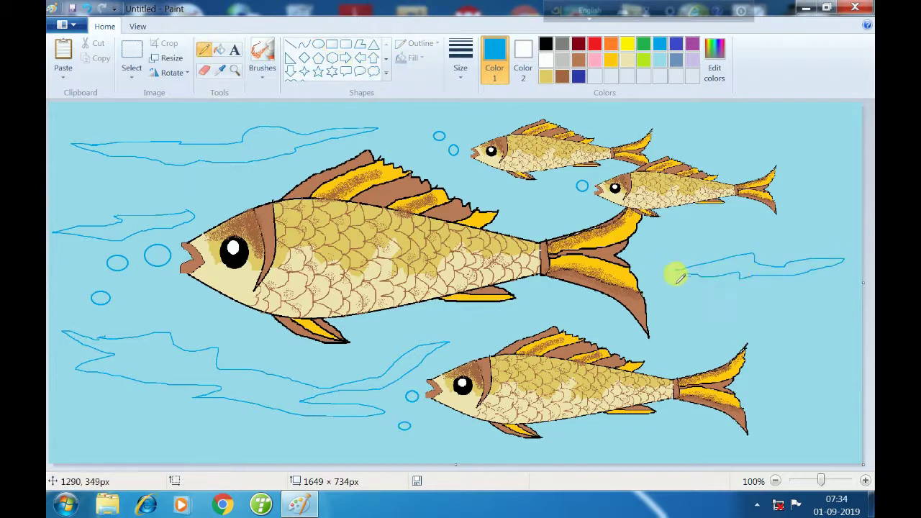
pyautogui.moveTo(685, 118)
pyautogui.mouseDown()
pyautogui.moveTo(750, 128)
pyautogui.moveTo(730, 137)
pyautogui.moveTo(631, 116)
pyautogui.mouseUp()
# - Draw open wavy turquoise water lines around the lower fish and below the large fish's head
pyautogui.moveTo(613, 430); pyautogui.dragTo(735, 449)
pyautogui.moveTo(666, 344); pyautogui.dragTo(835, 316)
pyautogui.moveTo(755, 378); pyautogui.dragTo(839, 376)
pyautogui.moveTo(781, 425); pyautogui.dragTo(812, 425)
pyautogui.moveTo(85, 432); pyautogui.dragTo(268, 426)
pyautogui.moveTo(140, 396); pyautogui.dragTo(216, 392)
# - Fill the five closed water patch outlines with turquoise
pyautogui.click(221, 49)
pyautogui.click(213, 153)
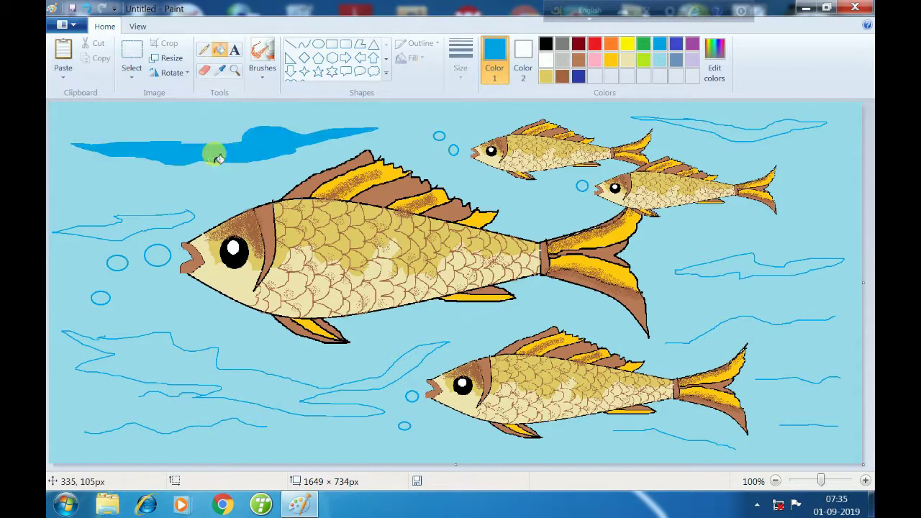
pyautogui.click(168, 214)
pyautogui.click(160, 371)
pyautogui.click(728, 130)
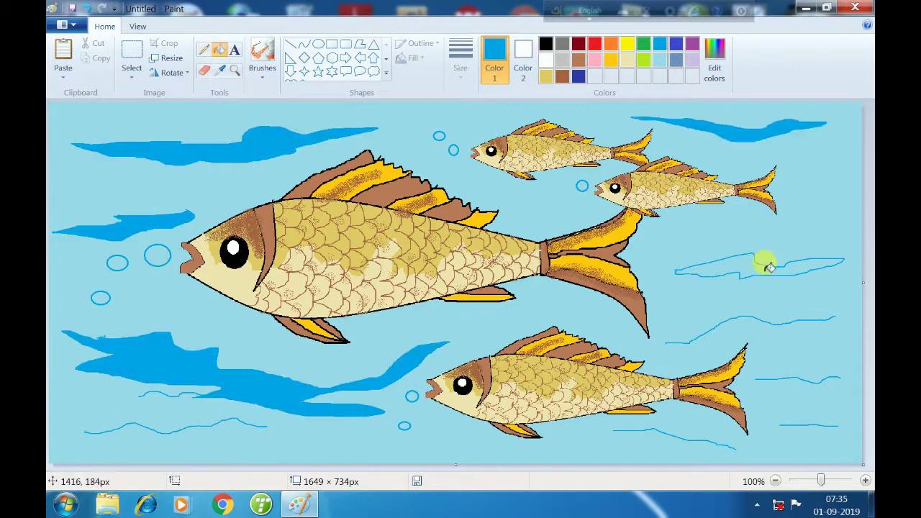
pyautogui.click(760, 262)
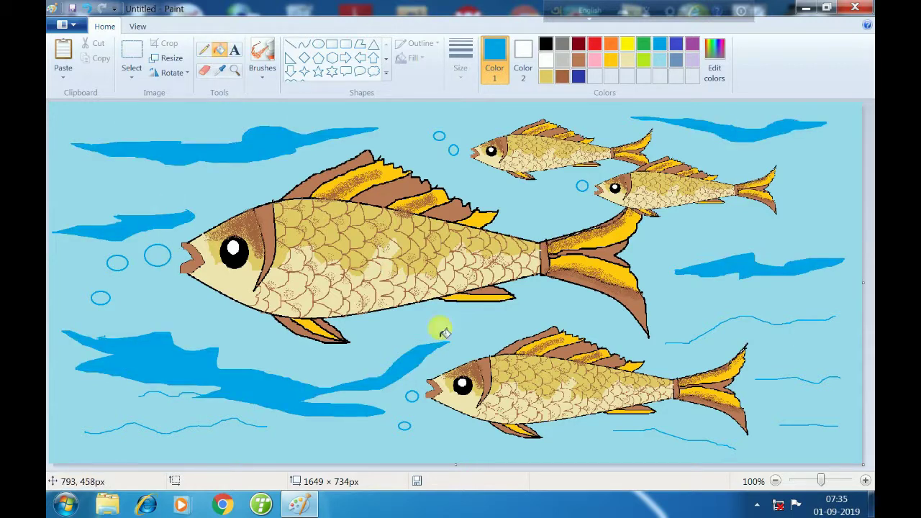